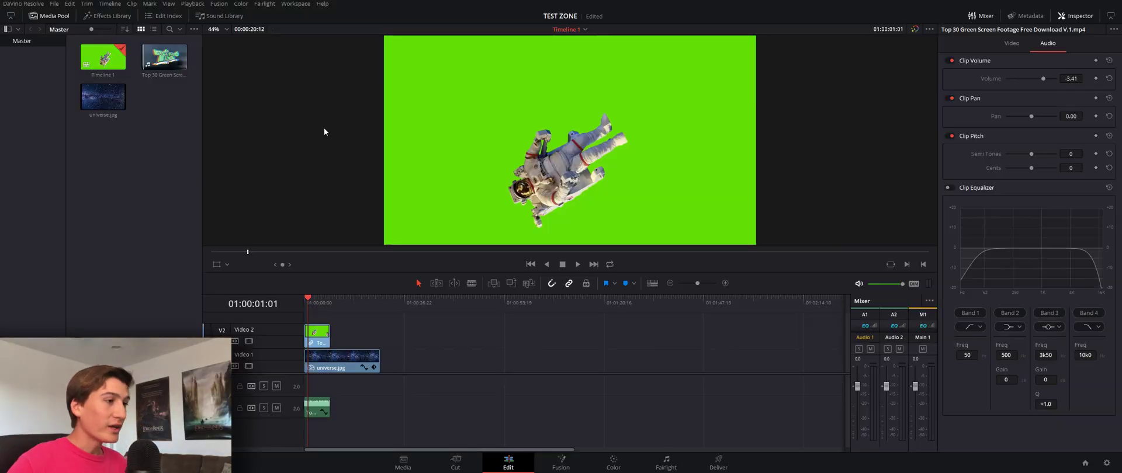
Bring up the 'Top 30 Green Screen Footage Free Download V.1' video in Chrome and skip ahead.
key("super")
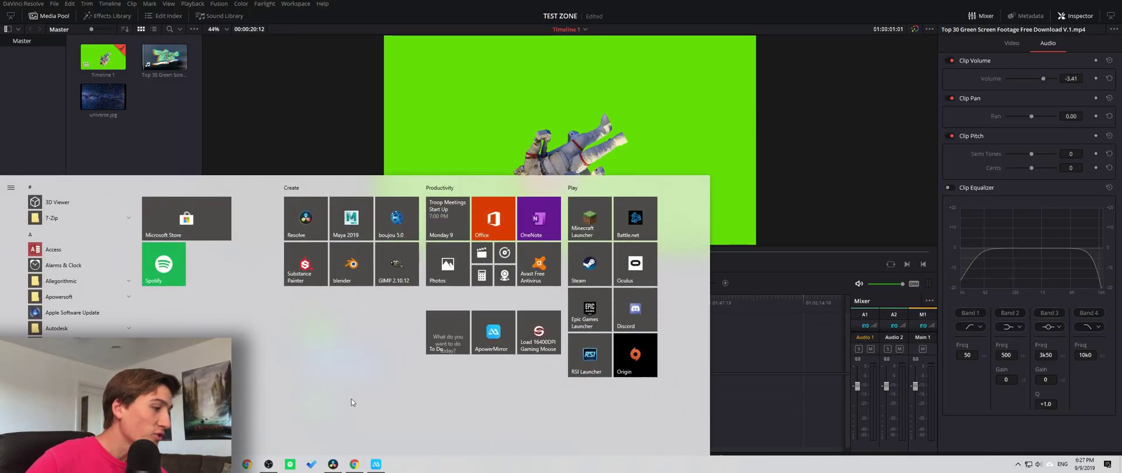
left_click(356, 465)
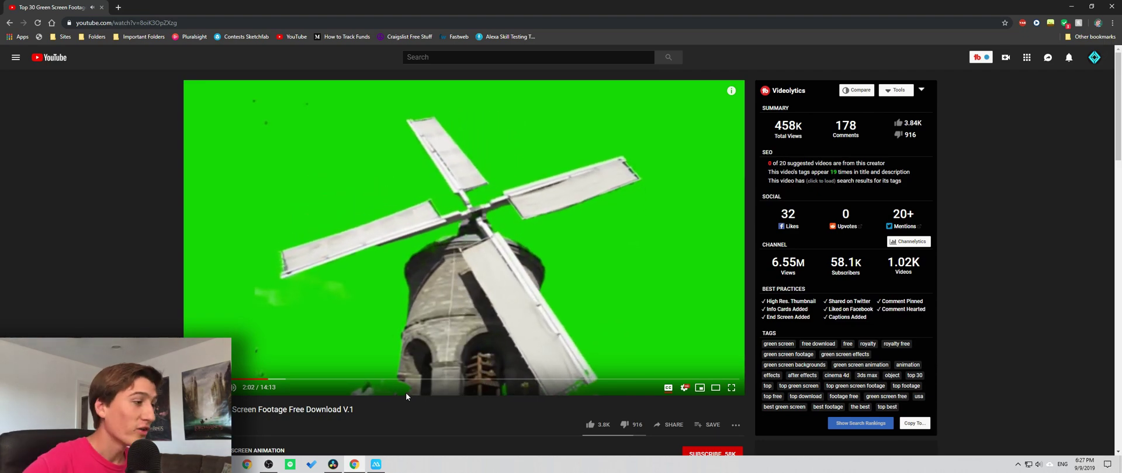
left_click(370, 380)
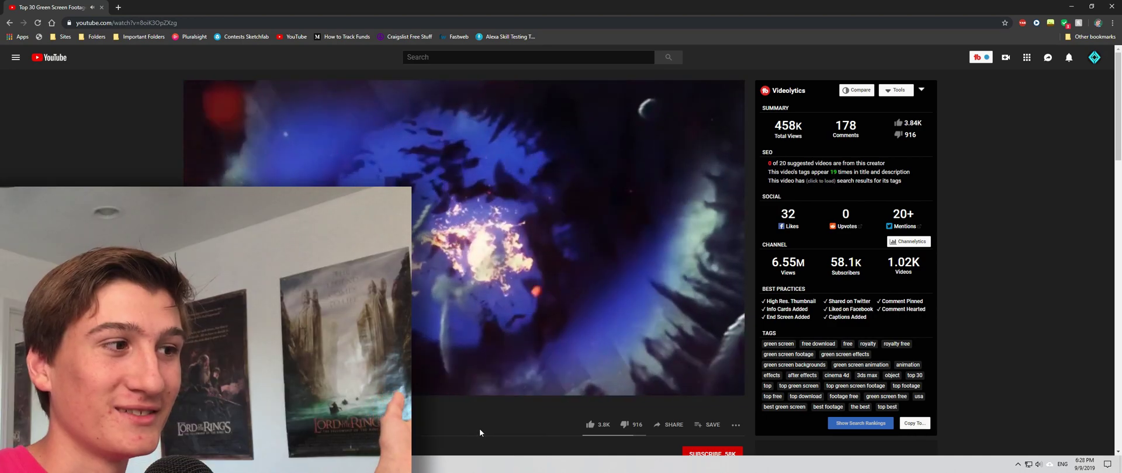
Subscribe to GREEN SCREEN ANIMATION, browse its featured video, then play Timeline 1 back in Resolve.
left_click(270, 451)
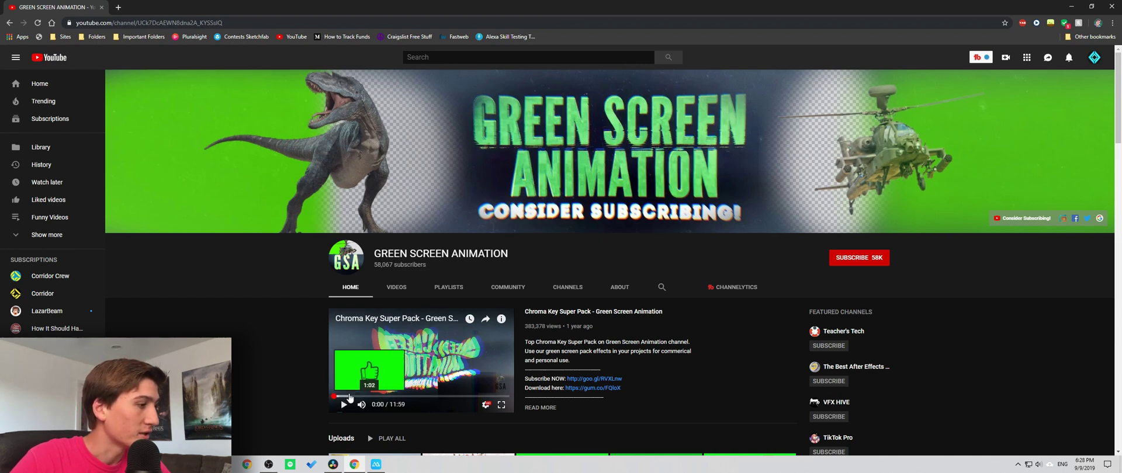
left_click(349, 397)
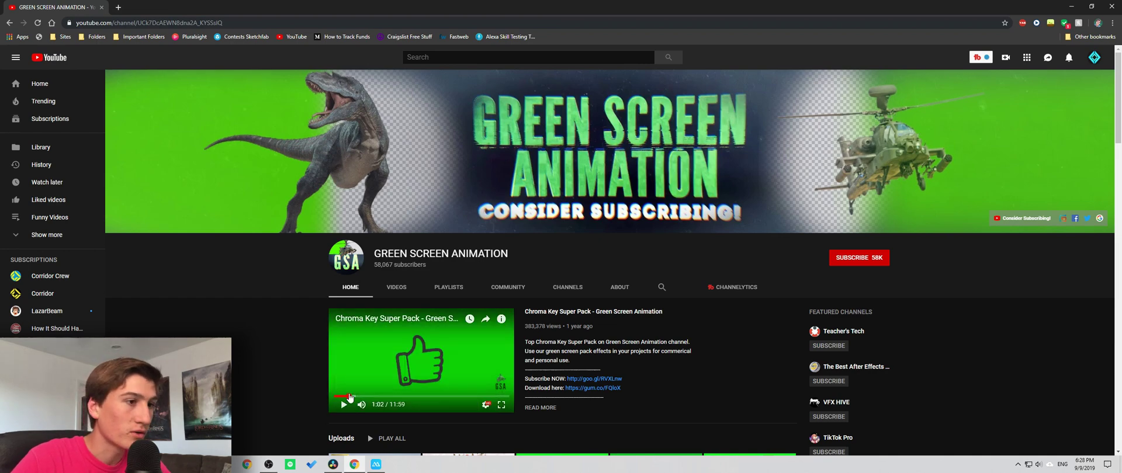
left_click(858, 257)
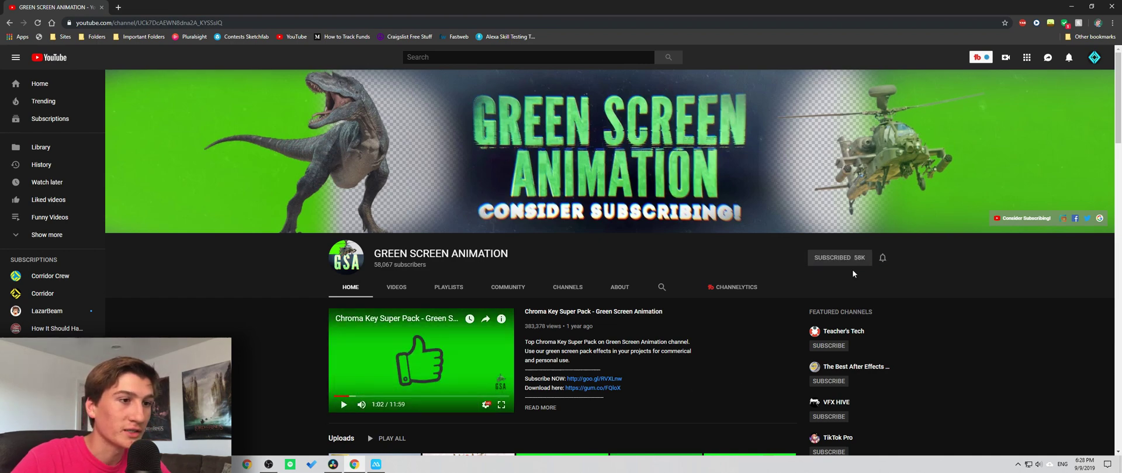
left_click(344, 405)
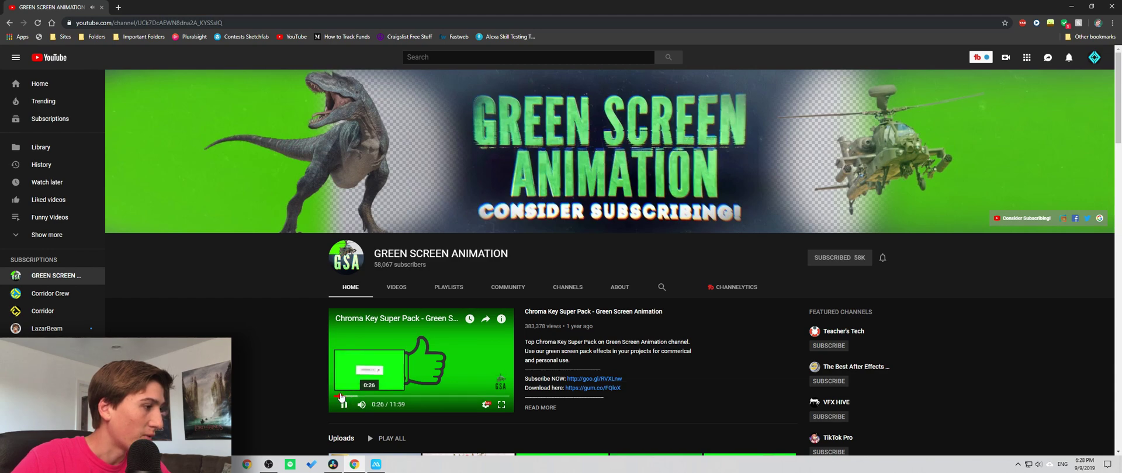
left_click(341, 397)
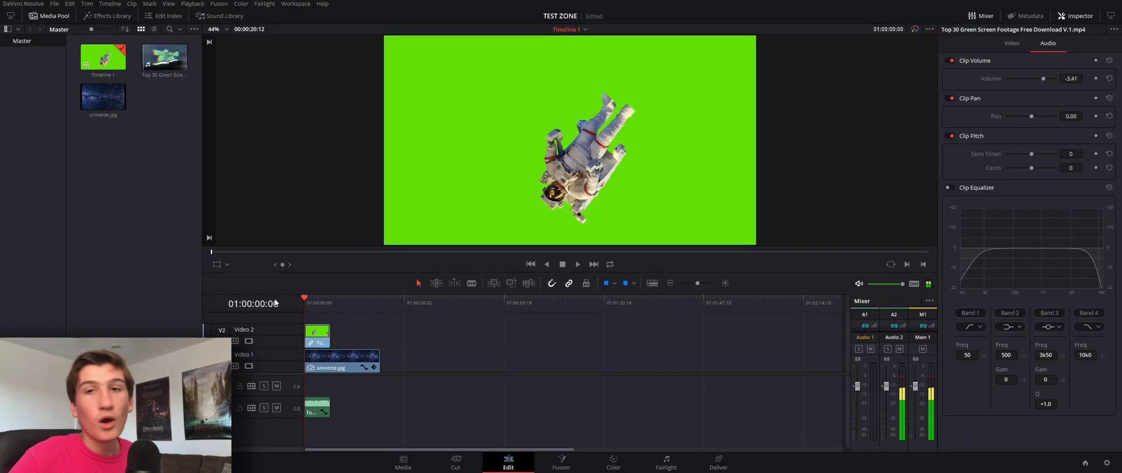
key("space")
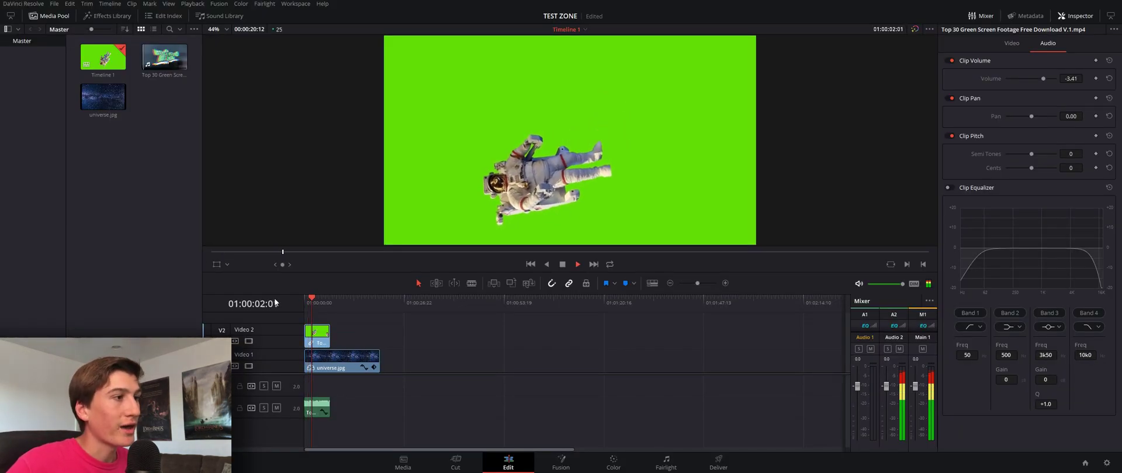
Stop playback, open the Effects Library, and move the astronaut clip onto the Color page.
key("space")
left_click(349, 301)
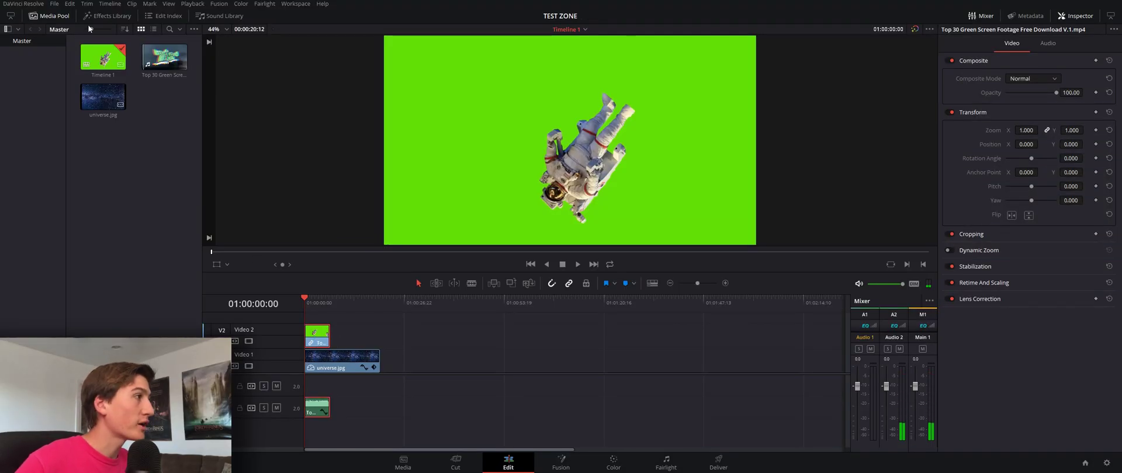
left_click(108, 16)
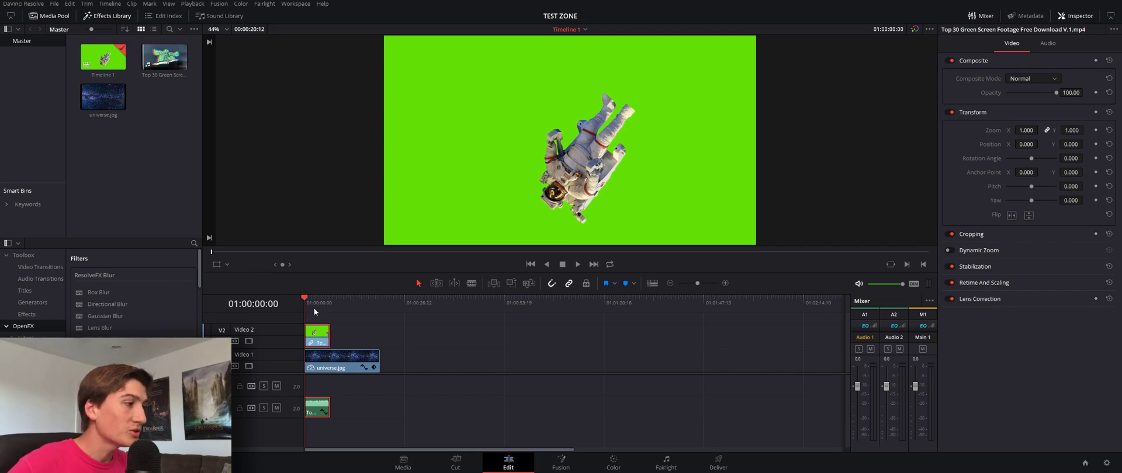
left_click(615, 463)
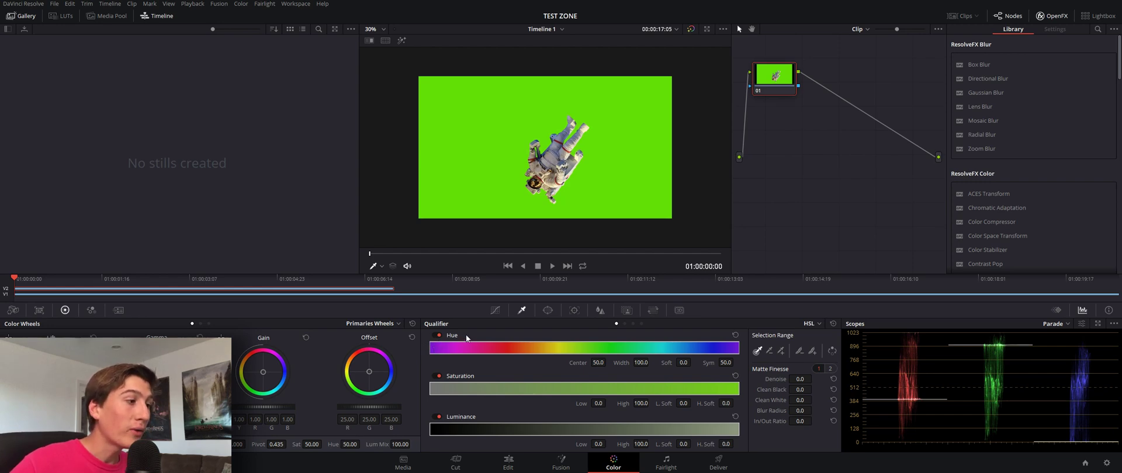
Sample the green background (R 99, G 226, B 0) with 3D qualifier strokes and centre node 01.
left_click(640, 324)
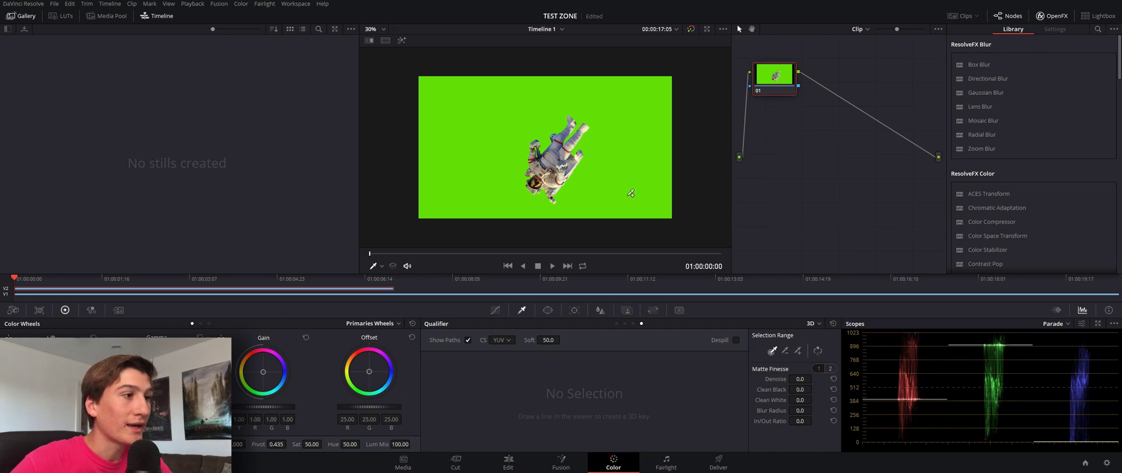
mouse_move(622, 197)
left_mouse_down()
mouse_move(641, 123)
mouse_move(594, 99)
mouse_move(540, 99)
mouse_move(491, 116)
mouse_move(459, 193)
left_mouse_up()
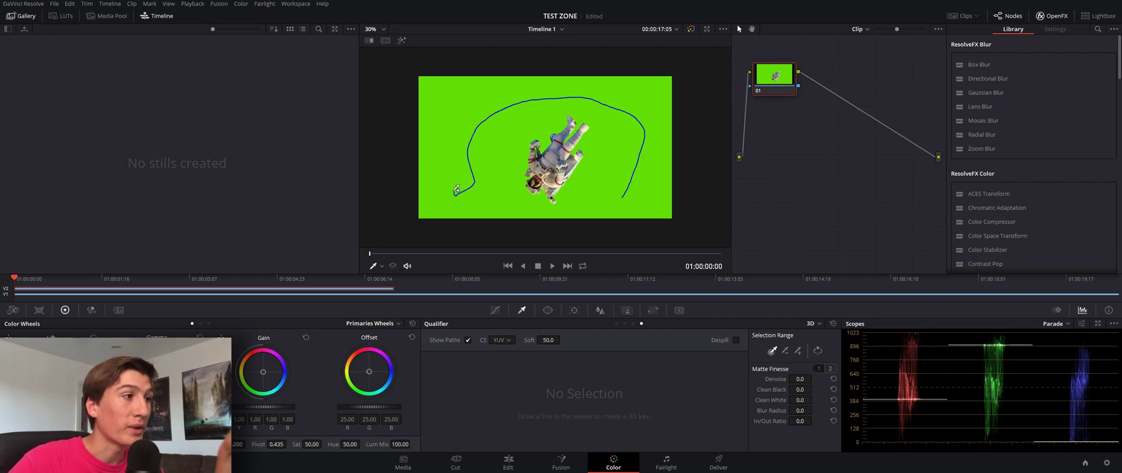
mouse_move(458, 190)
left_mouse_down()
mouse_move(449, 176)
mouse_move(497, 126)
mouse_move(489, 131)
left_mouse_up()
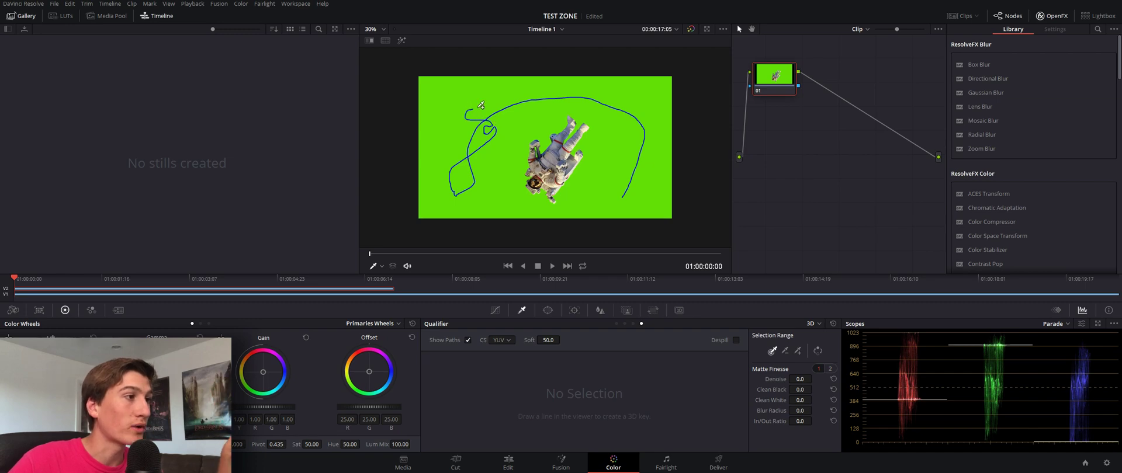
mouse_move(481, 106)
left_mouse_down()
mouse_move(536, 98)
mouse_move(508, 99)
left_mouse_up()
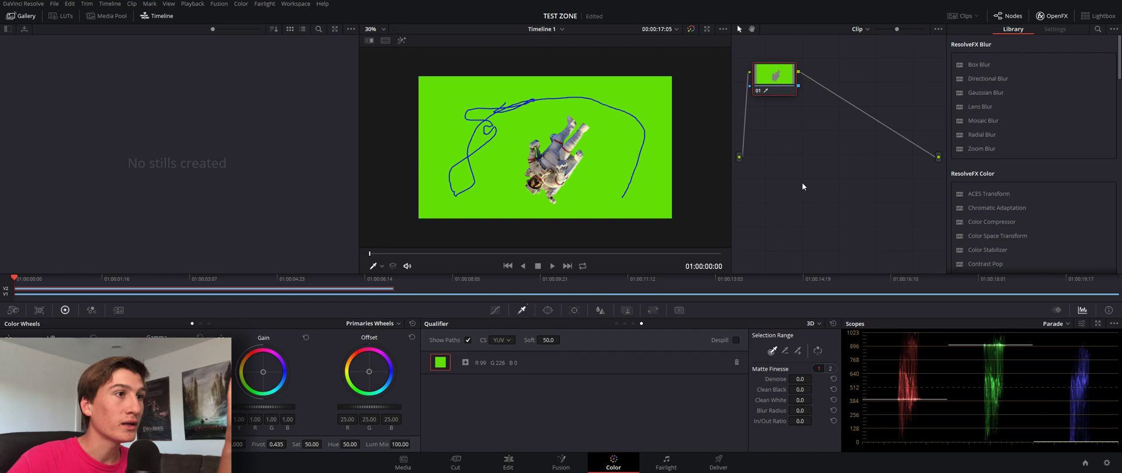
left_click_drag(784, 72, 831, 125)
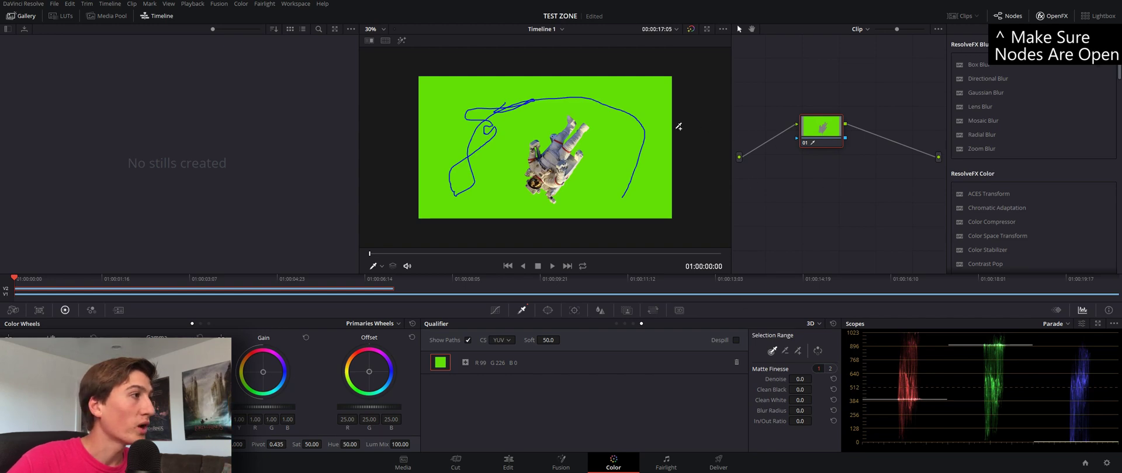
Turn on Highlight mode and invert the 3D qualifier selection so the astronaut is keyed.
left_click(402, 41)
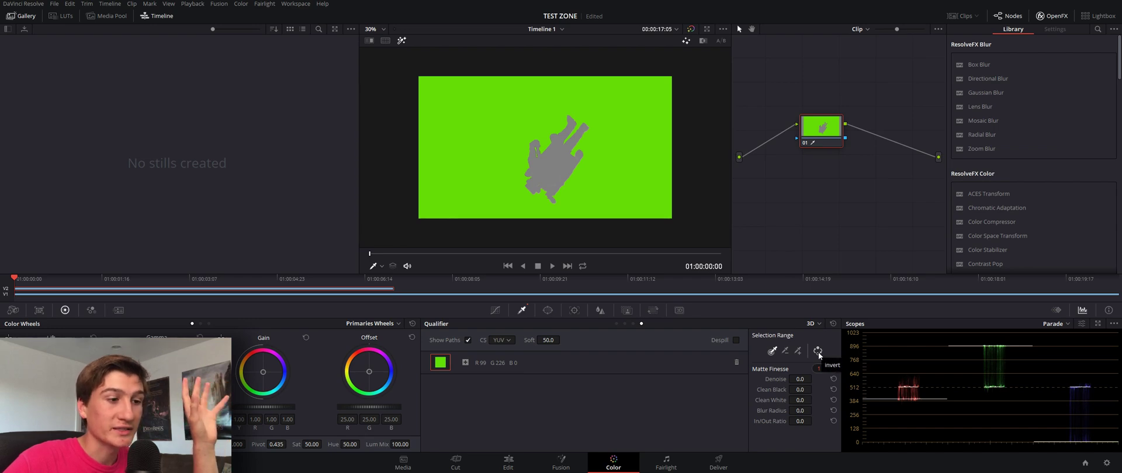
left_click(818, 350)
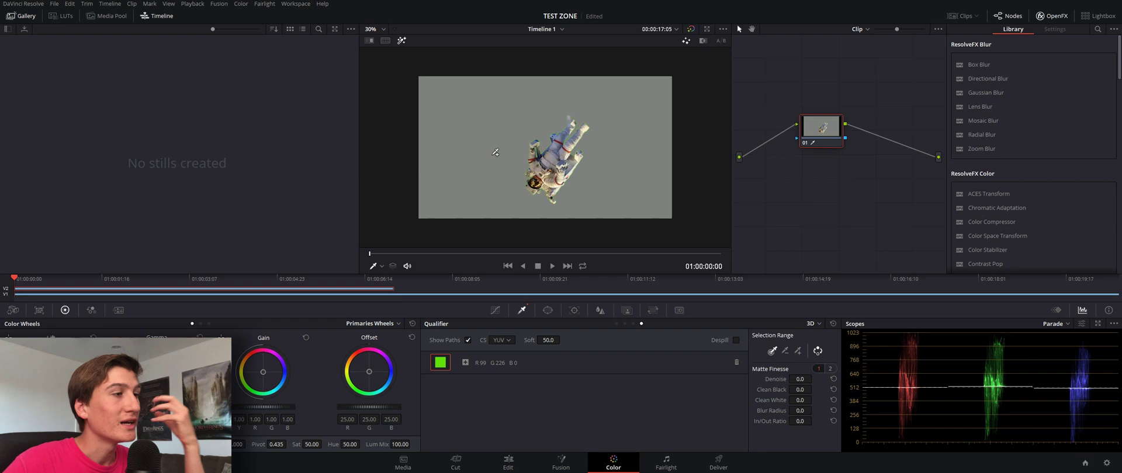
scroll(562, 149, "up", 5)
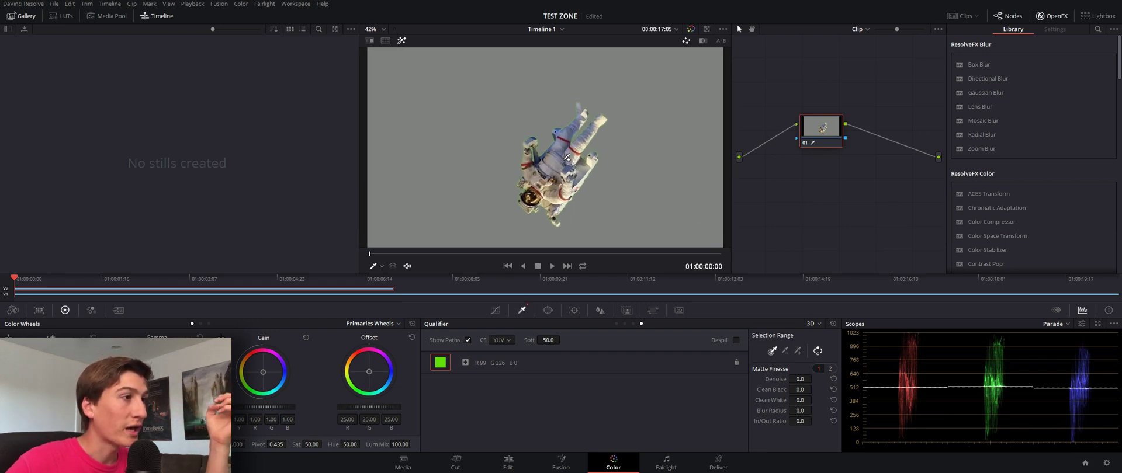
Zoom into the astronaut's edges and enable Despill on the qualifier.
scroll(562, 149, "up", 7)
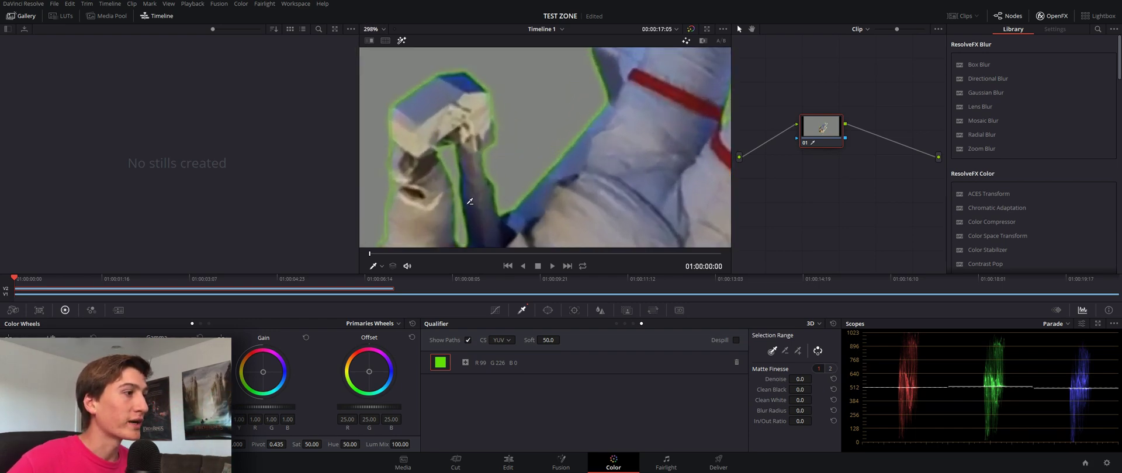
left_click_drag(624, 152, 608, 76)
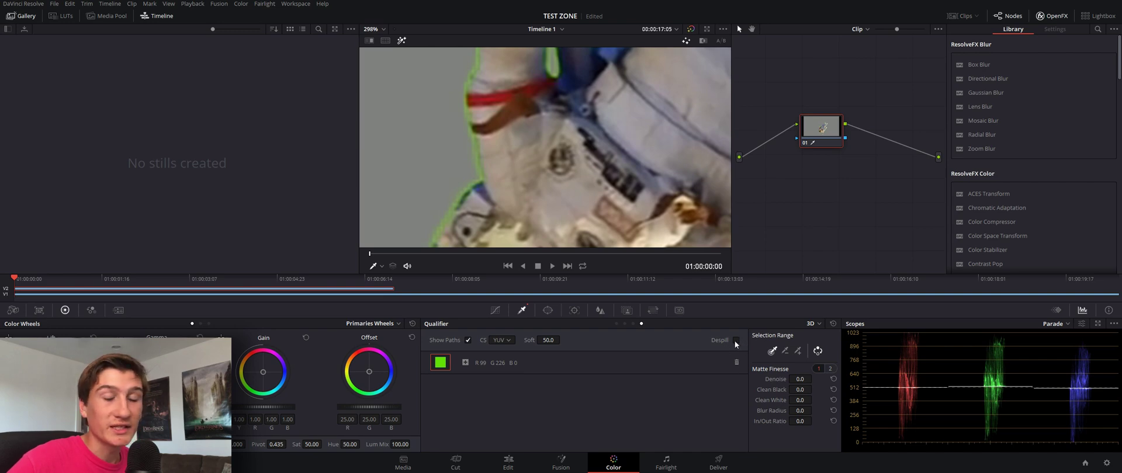
left_click(736, 340)
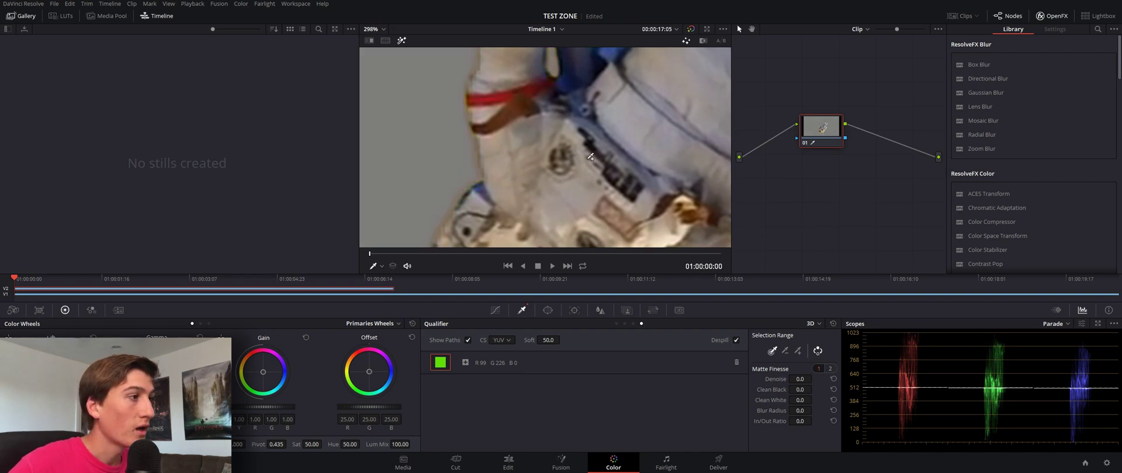
scroll(605, 144, "down", 8)
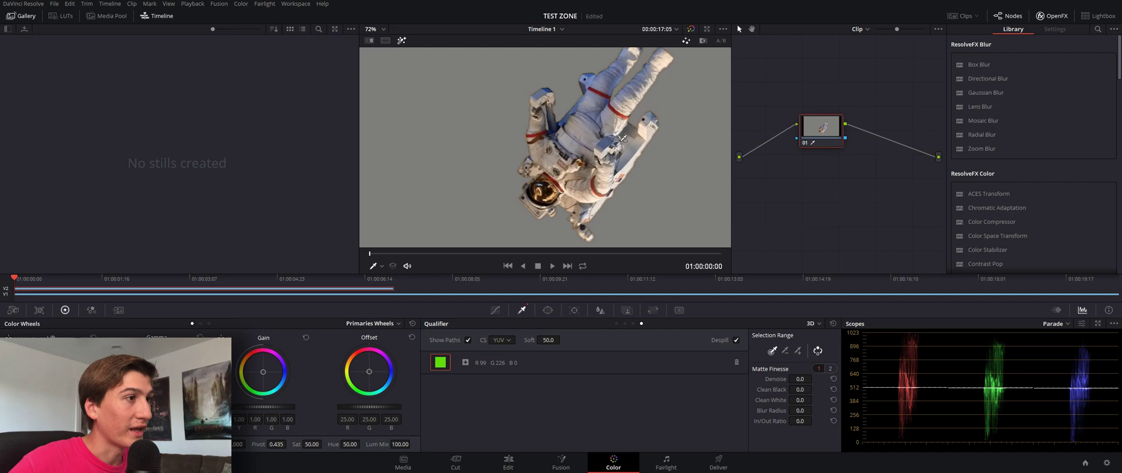
scroll(605, 144, "up", 6)
scroll(578, 204, "up", 3)
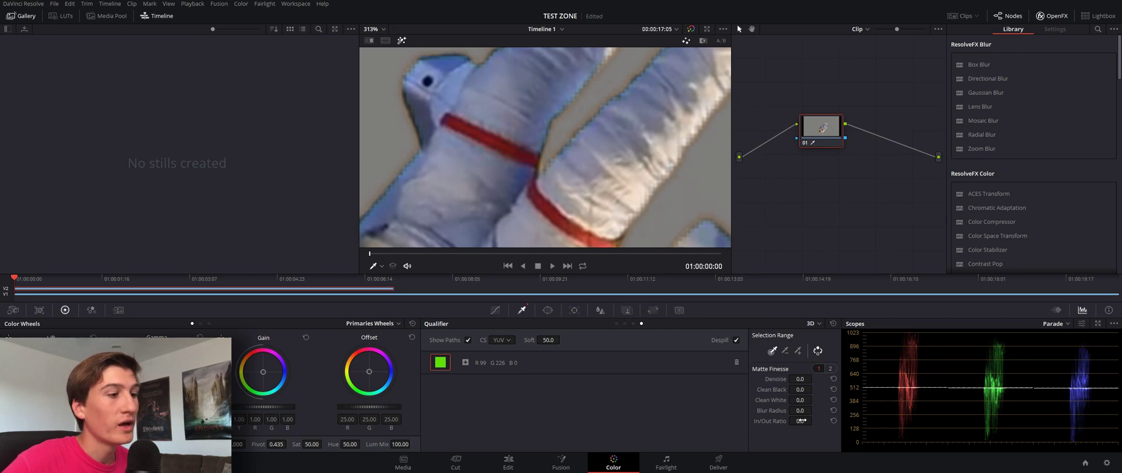
Set Matte Finesse In/Out Ratio to -52.7 and Denoise to 5.8, checking the lower body.
left_click_drag(800, 421, 783, 421)
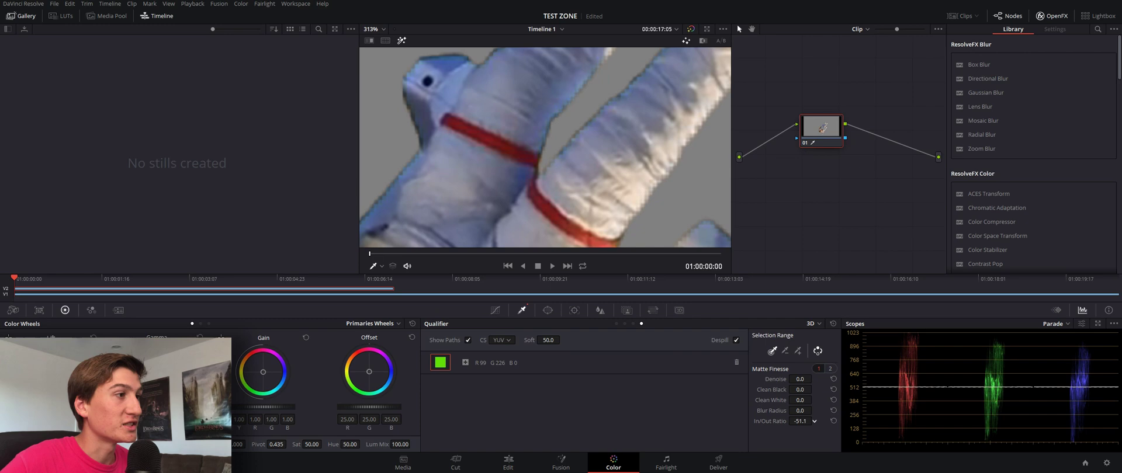
left_click_drag(800, 422, 798, 421)
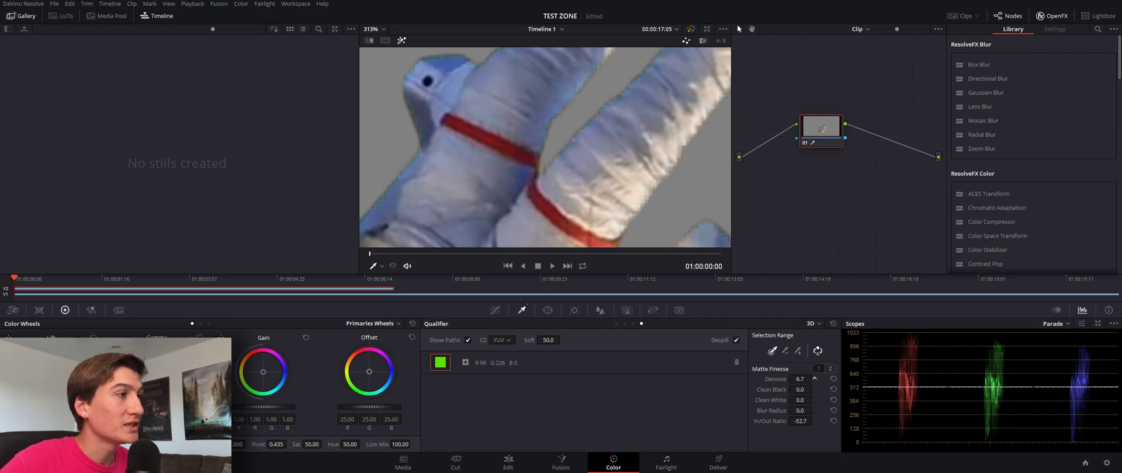
left_click_drag(800, 380, 814, 379)
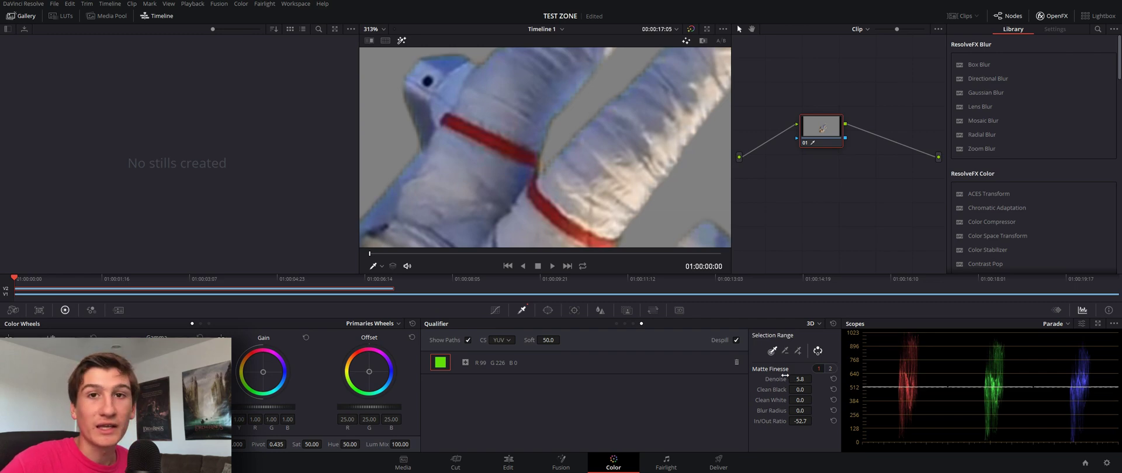
scroll(570, 223, "down", 8)
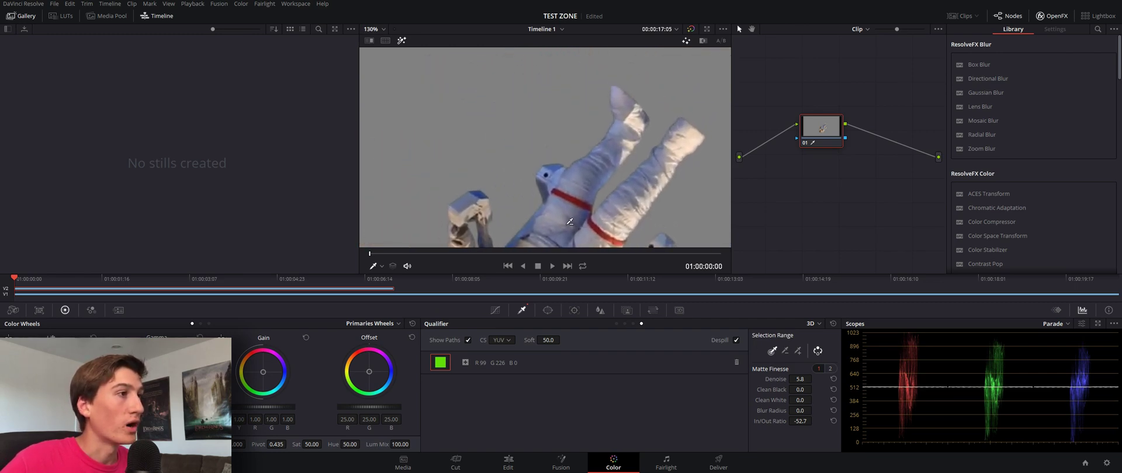
left_click_drag(570, 222, 672, 176)
scroll(563, 163, "up", 3)
scroll(563, 163, "up", 1)
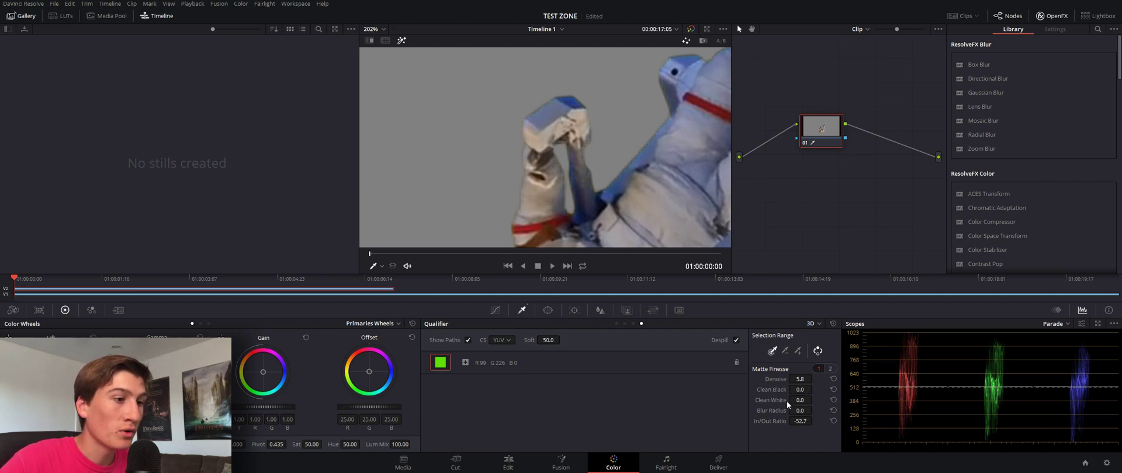
Check Matte Finesse page 2, zoom out, and pick the green area again as a second swatch.
left_click(830, 369)
left_click(819, 370)
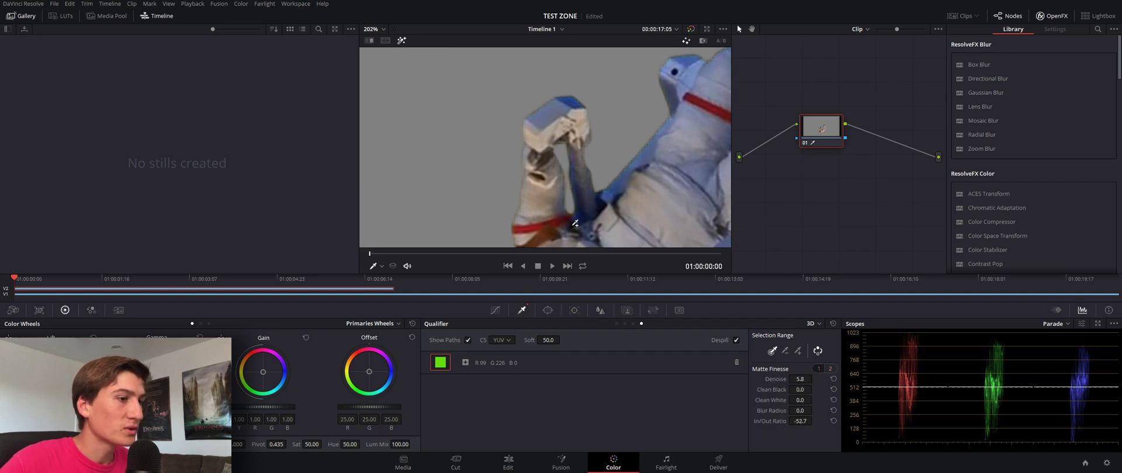
scroll(605, 161, "down", 5)
scroll(605, 161, "down", 4)
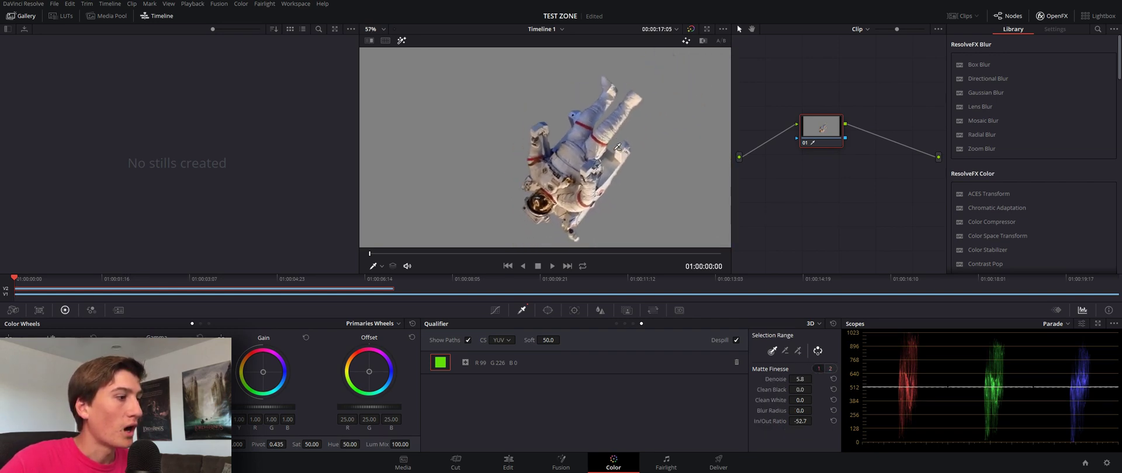
scroll(555, 167, "down", 1)
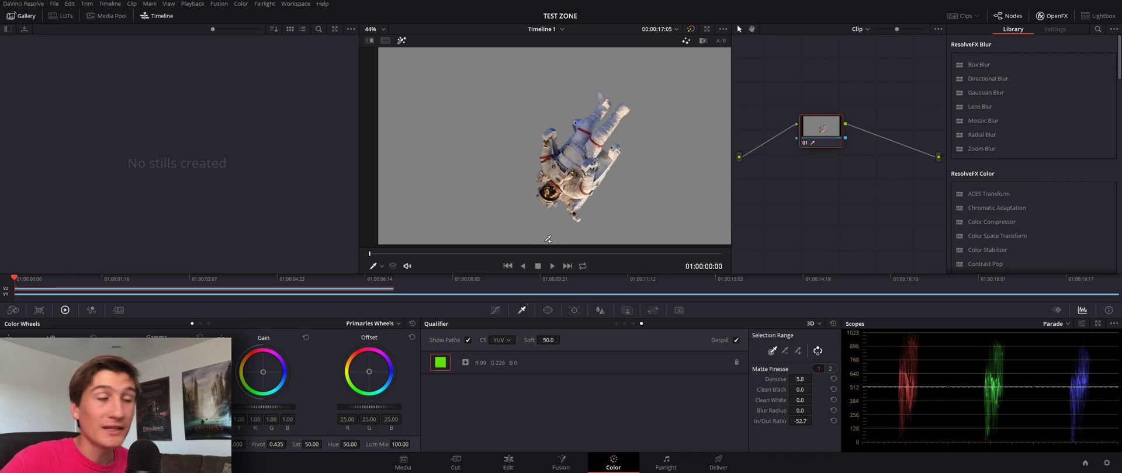
left_click(679, 111)
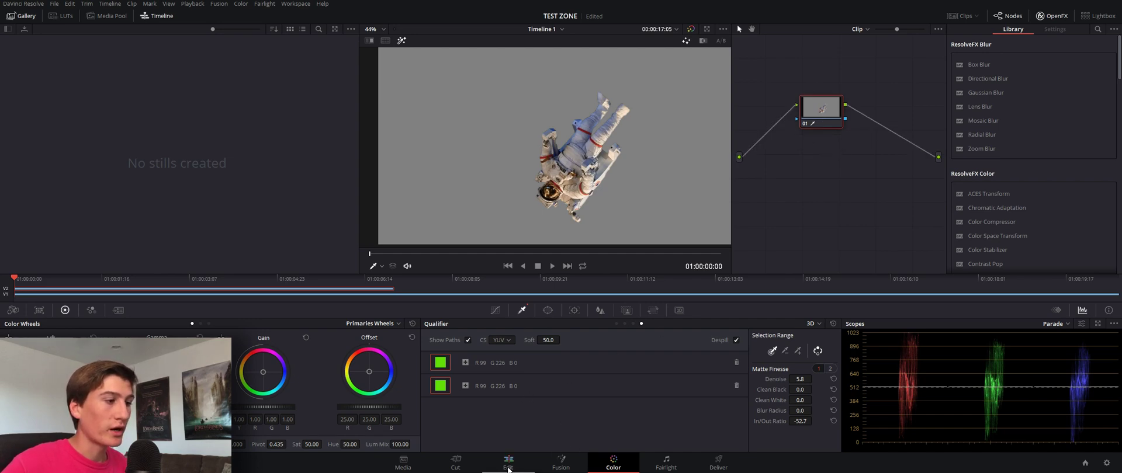
Check the composite on the Edit page at 01:00:04:09, then go back to the Color page.
left_click(508, 467)
left_click(321, 300)
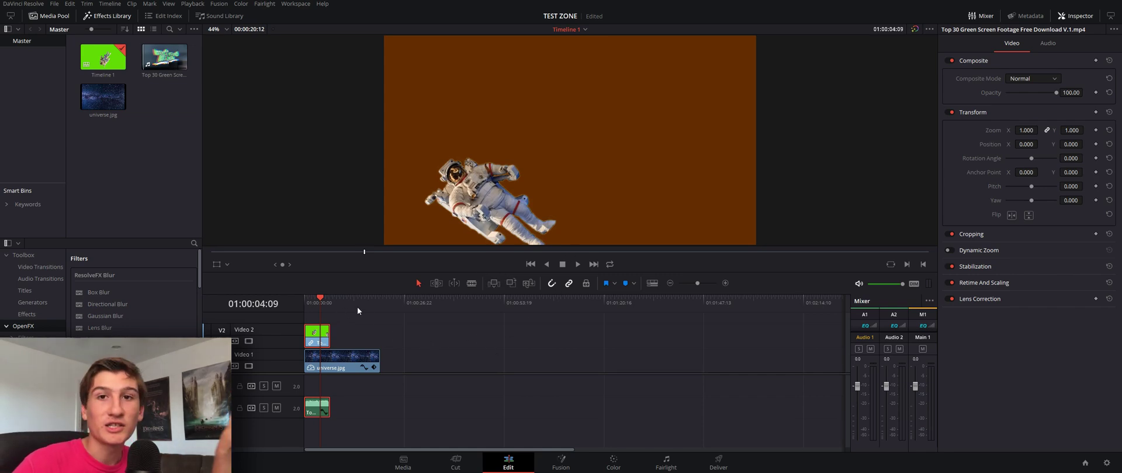
left_click(613, 463)
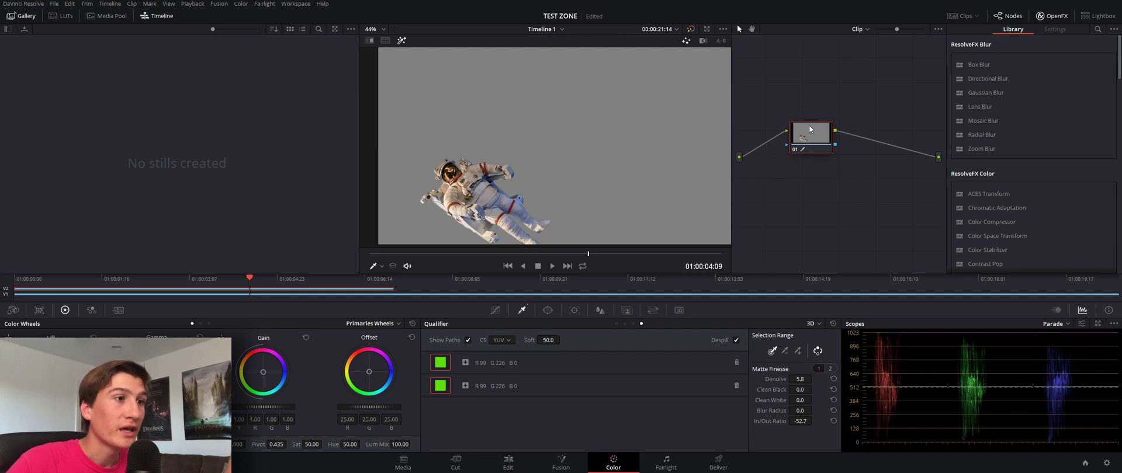
Reposition node 01 and add an Alpha Output to the node graph for its key.
left_click_drag(809, 135, 828, 148)
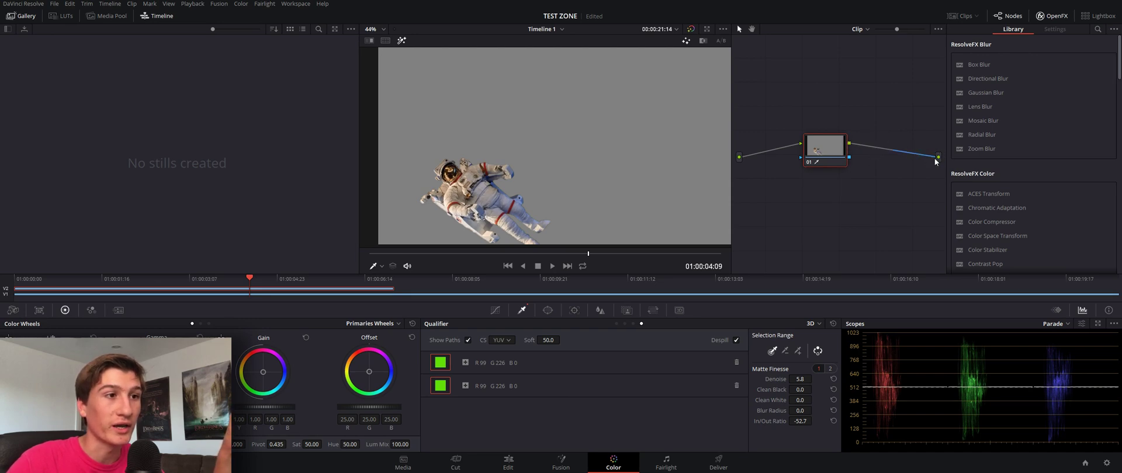
right_click(935, 174)
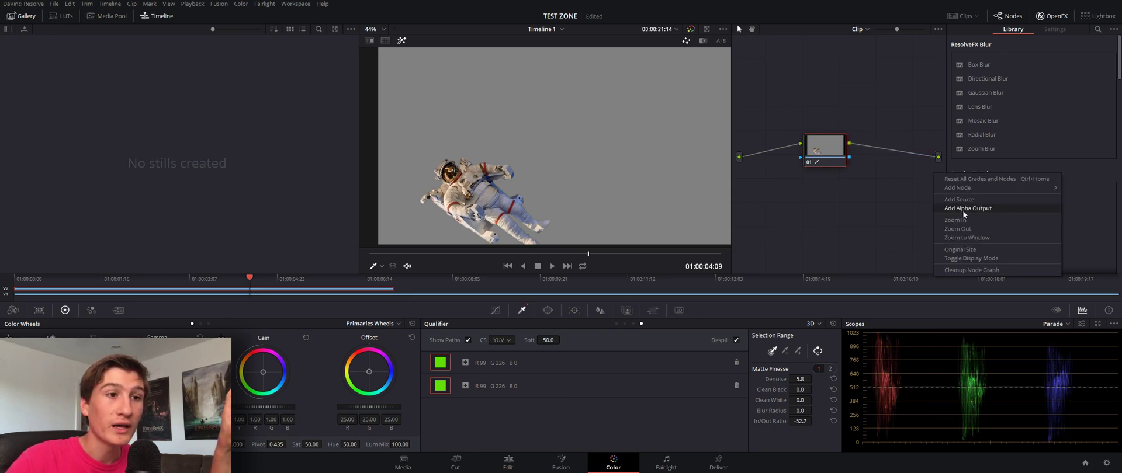
left_click(979, 208)
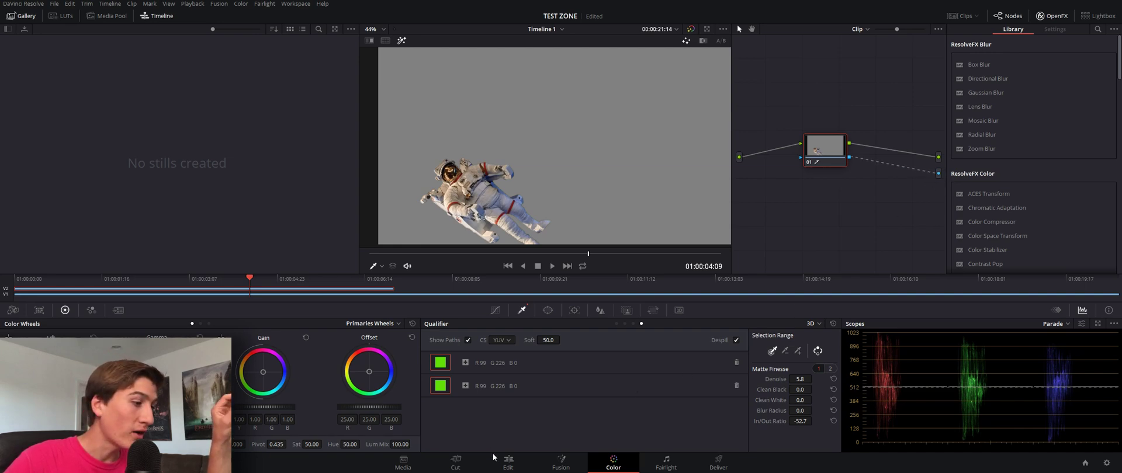
View the keyed astronaut composited over universe.jpg on the Edit page.
left_click(508, 461)
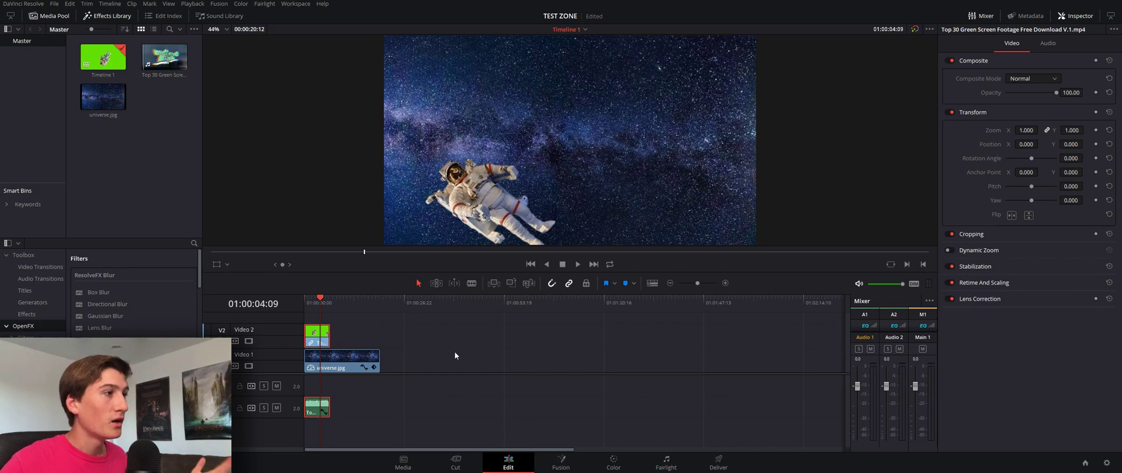